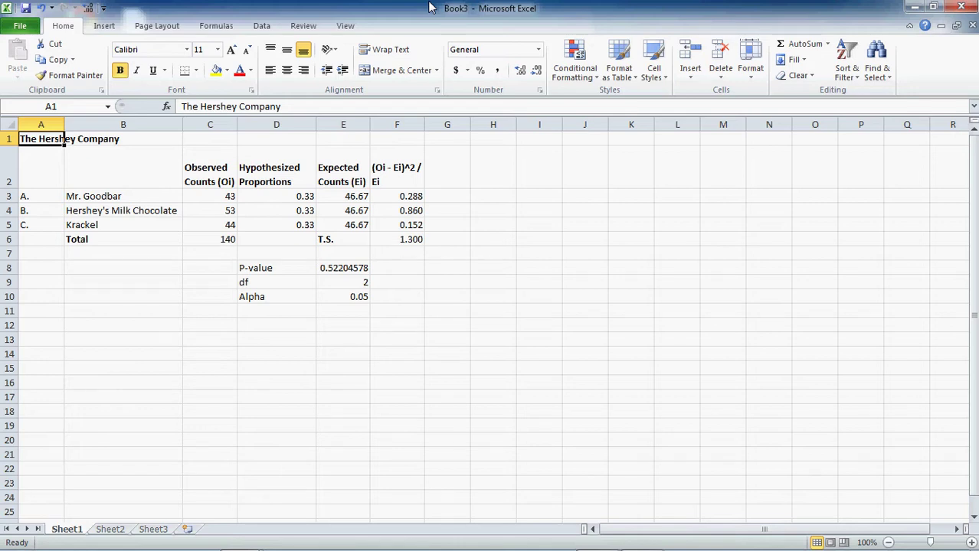
- Create a copy of Sheet1 in the same workbook and place it directly after the original sheet
right_click(75, 527)
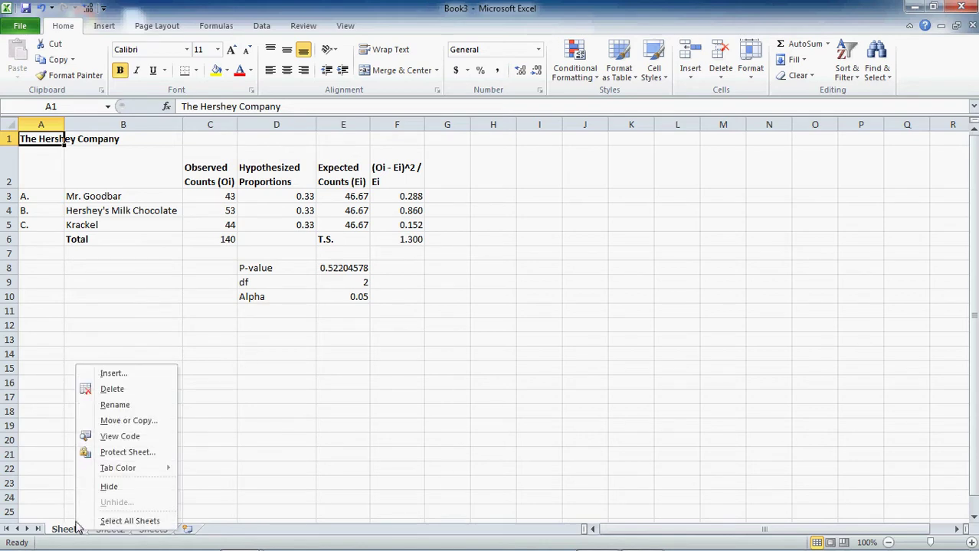
left_click(123, 420)
left_click(30, 477)
left_click(131, 499)
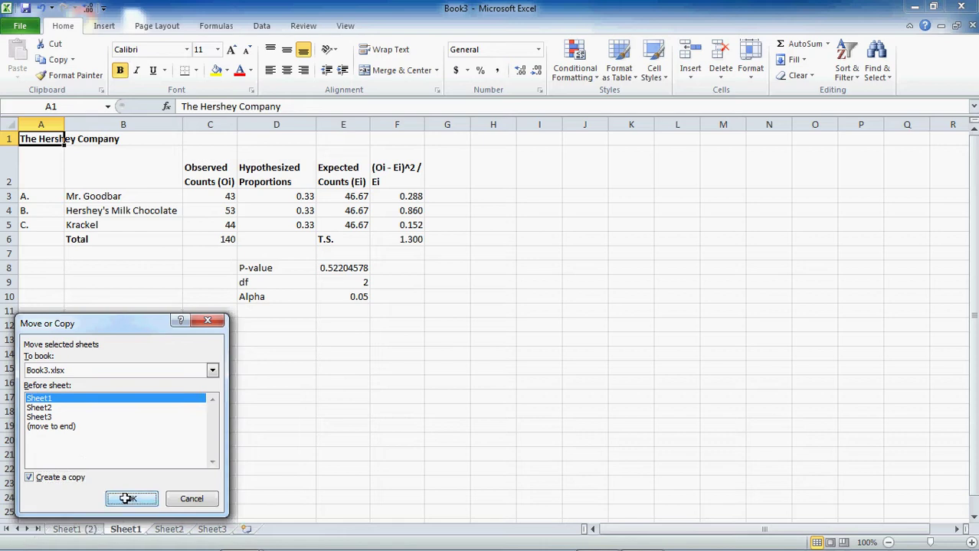
left_click(137, 529)
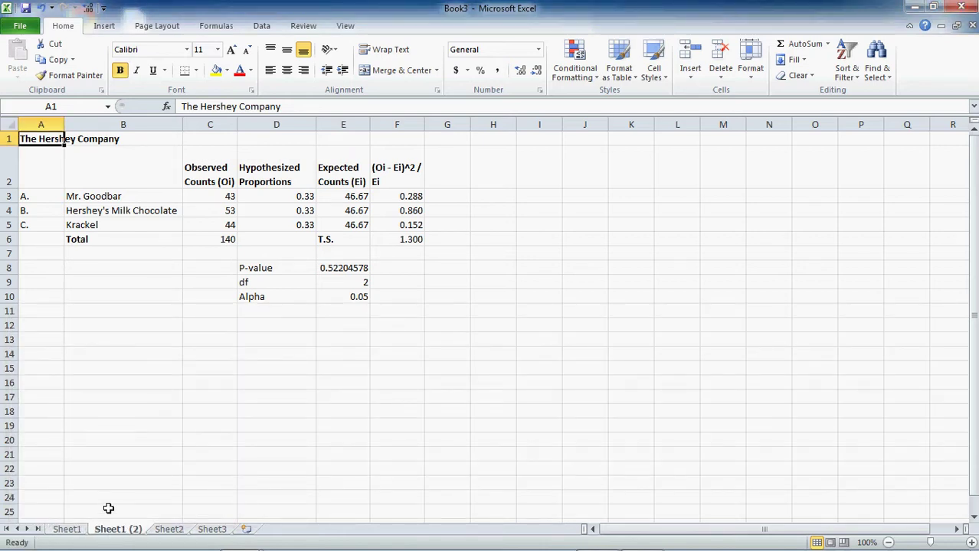
- Clear the observed counts, hypothesized proportions, expected counts and (Oi - Ei)^2 / Ei values in C3:F5 of the copied sheet
left_click(240, 244)
left_click(218, 196)
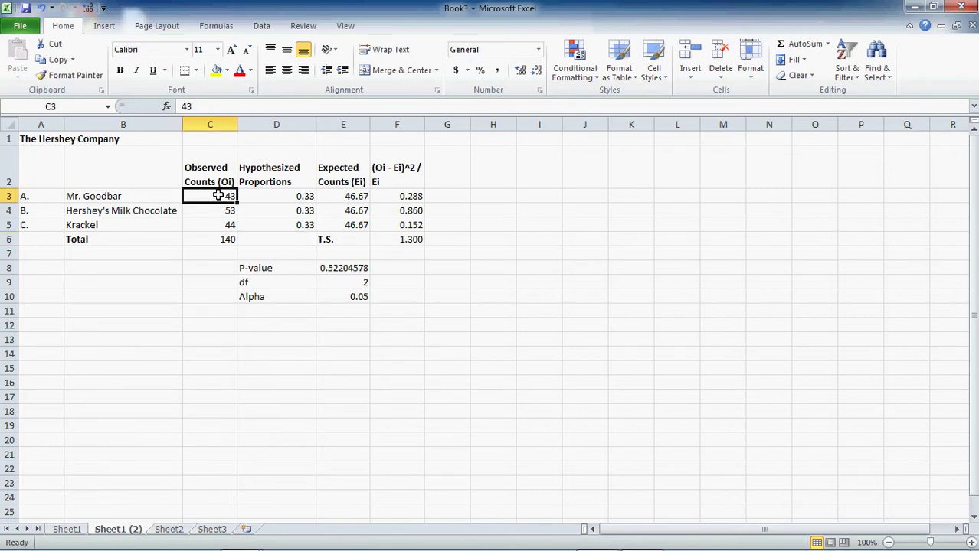
left_click_drag(218, 196, 407, 224)
key("Delete")
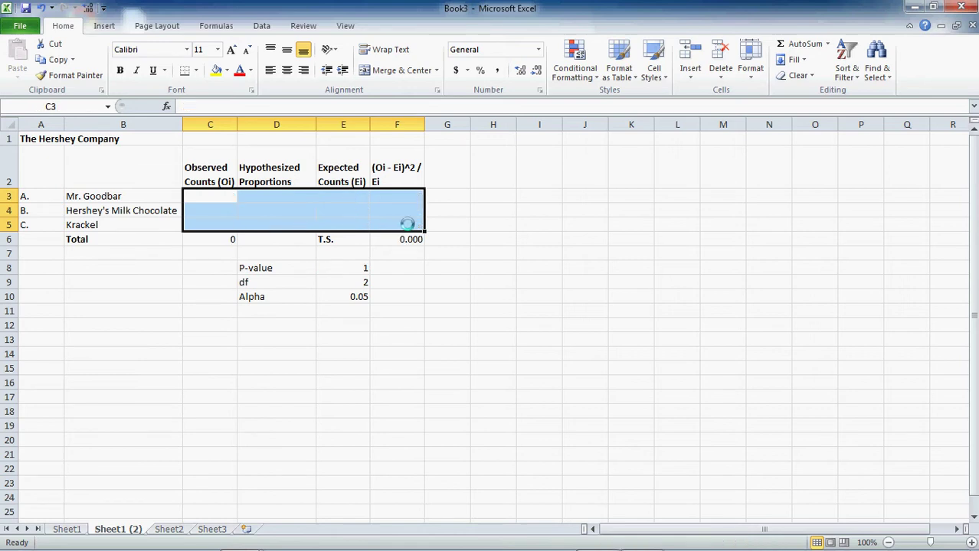
- Clear the observed counts total in C6 and the test statistic formula in F6
key("Down")
key("Down")
key("Down")
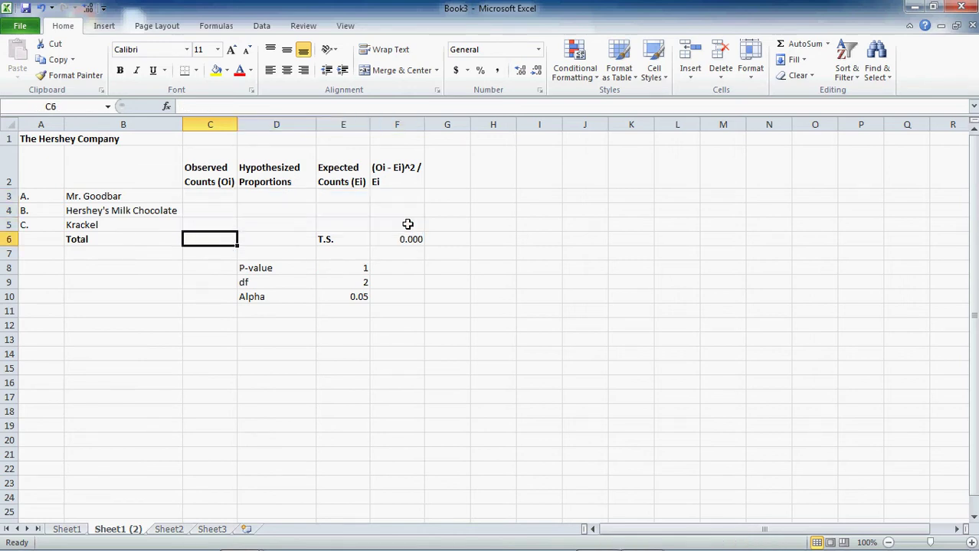
key("Right")
key("Right")
key("Right")
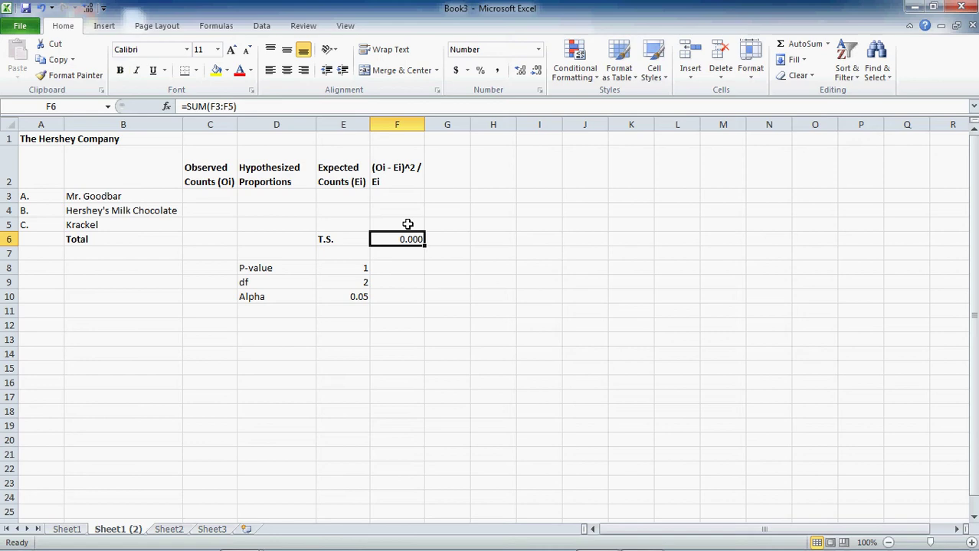
key("Delete")
- Enter the hypothesized proportions .30 for Mr. Goodbar, .50 for Hershey's Milk Chocolate and .20 for Krackel in D3:D5
key("Left")
key("Left")
key("Right")
key("Left")
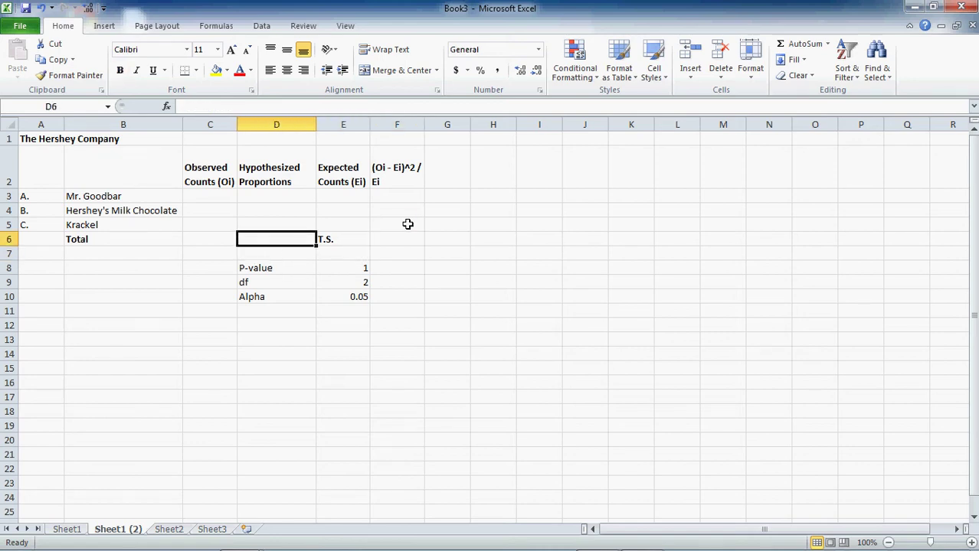
key("Left")
key("Left")
key("Up")
key("Up")
key("Up")
key("Right")
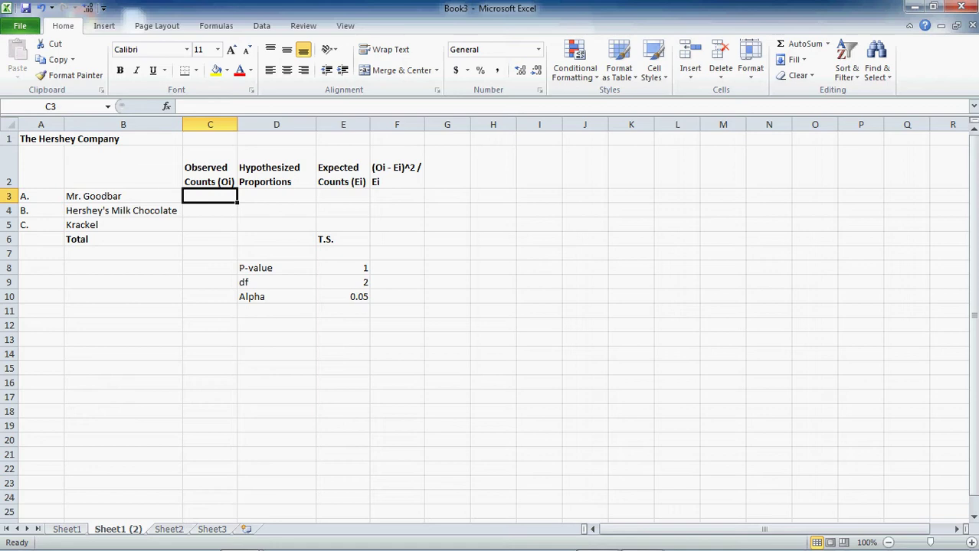
left_click(299, 196)
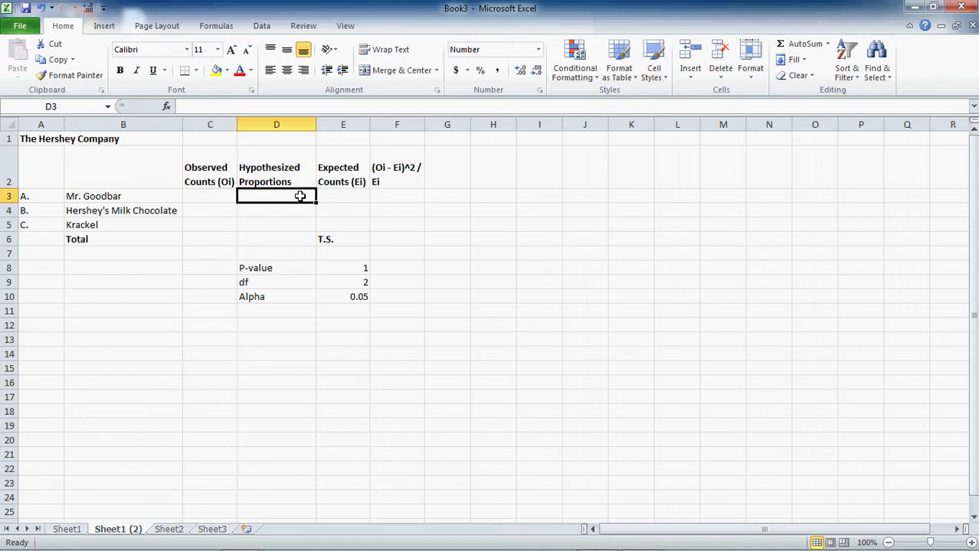
key("Left")
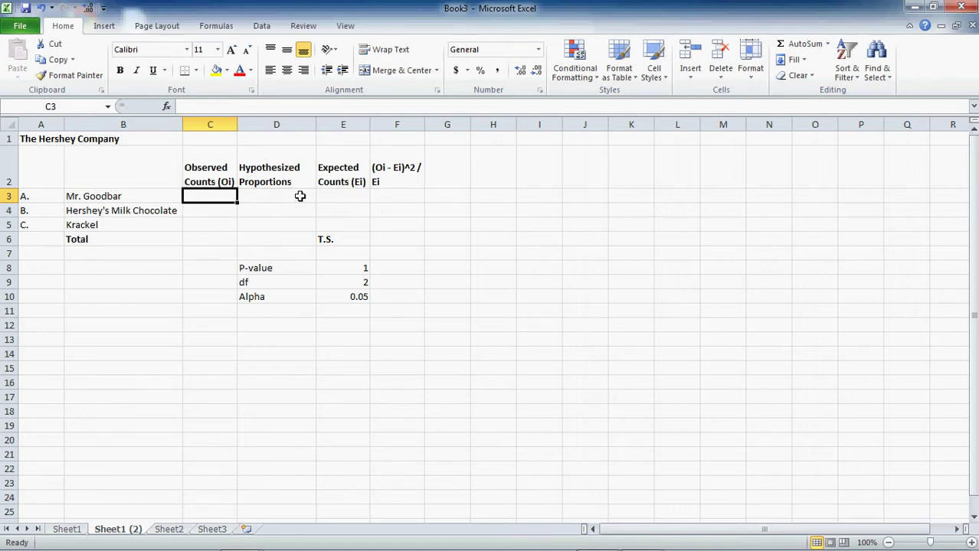
key("Right")
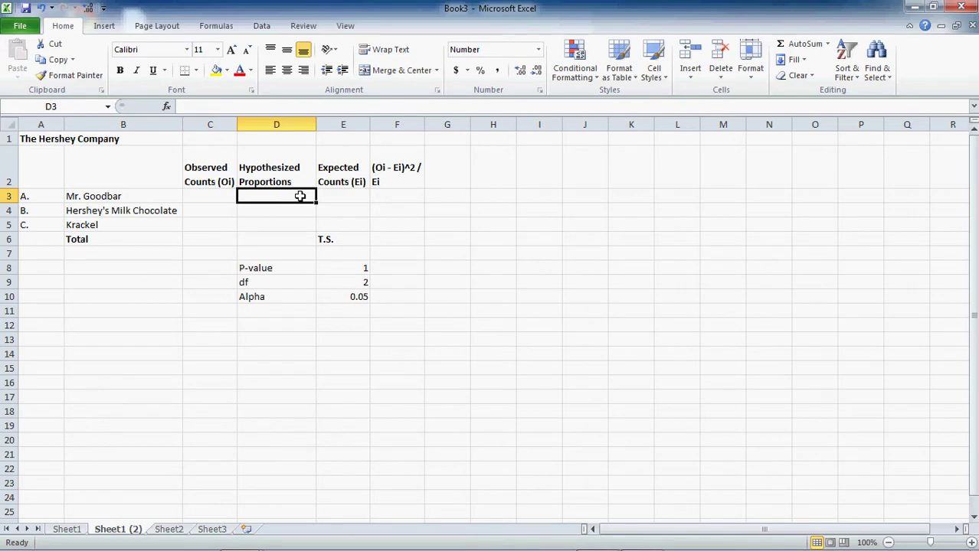
type(".30")
key("Return")
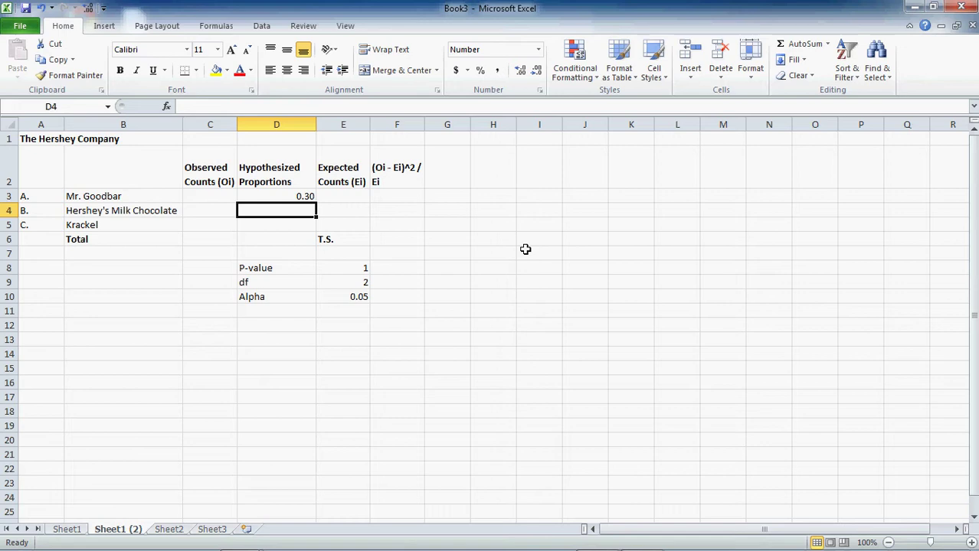
type(".50")
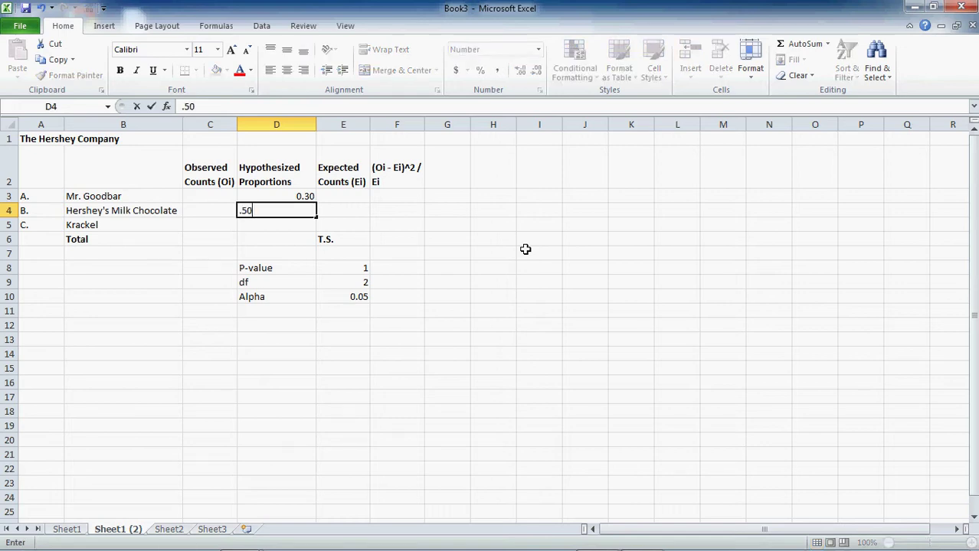
key("Return")
type(".20")
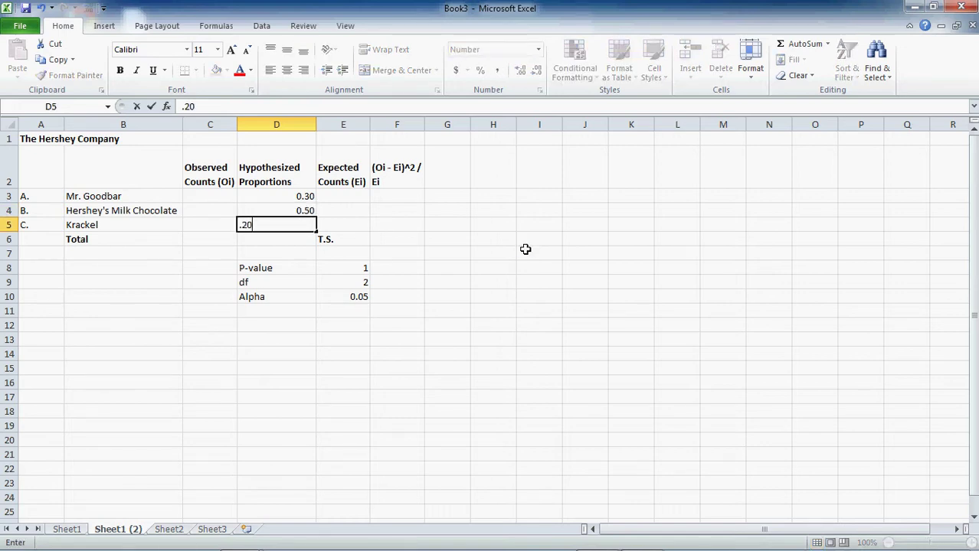
key("Return")
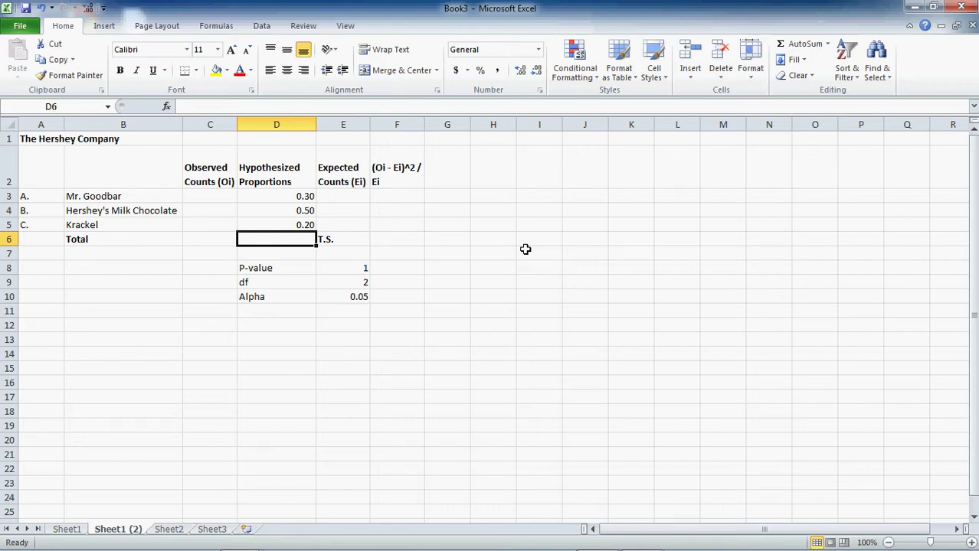
- Enter the observed counts 49, 97 and 54 in C3:C5 and sum them in the Total row at C6
key("Up")
key("Left")
key("Up")
key("Up")
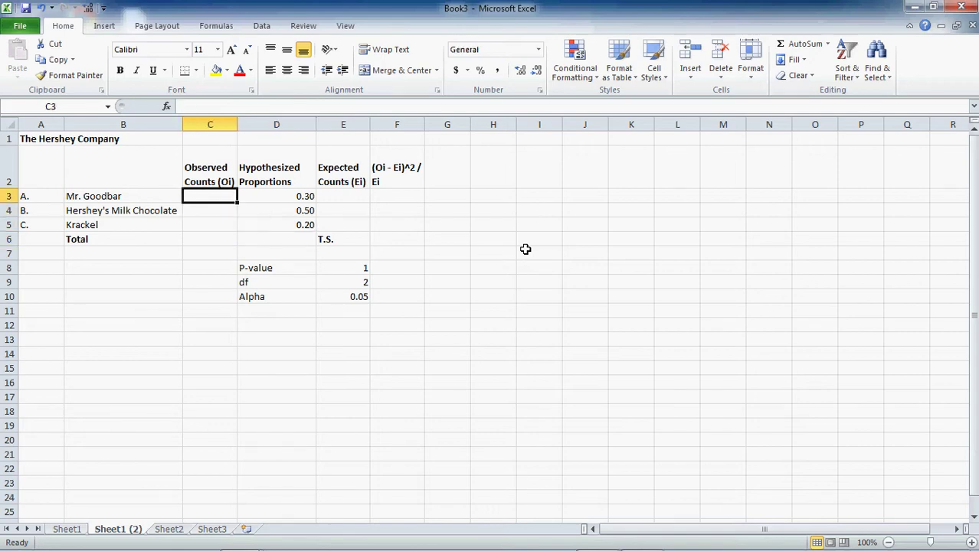
type("49")
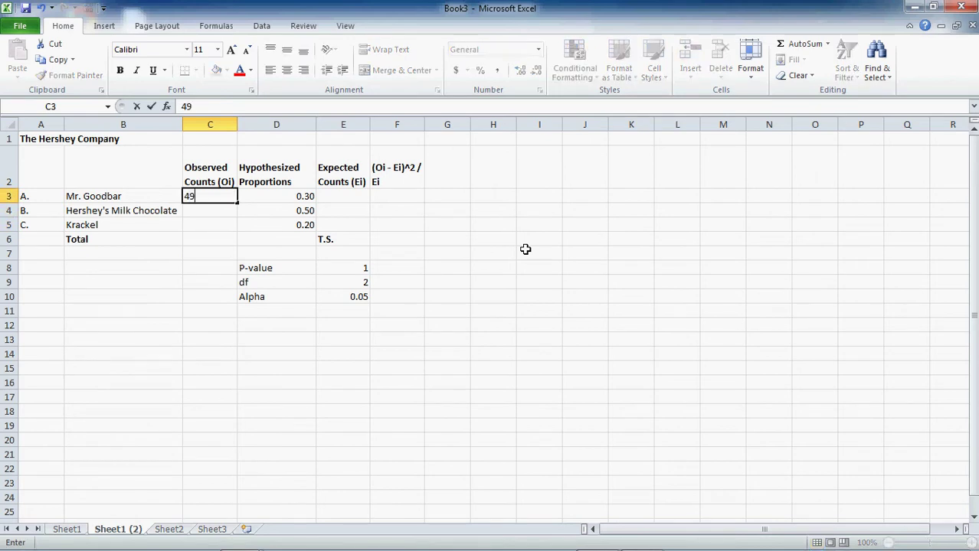
key("Return")
type("97")
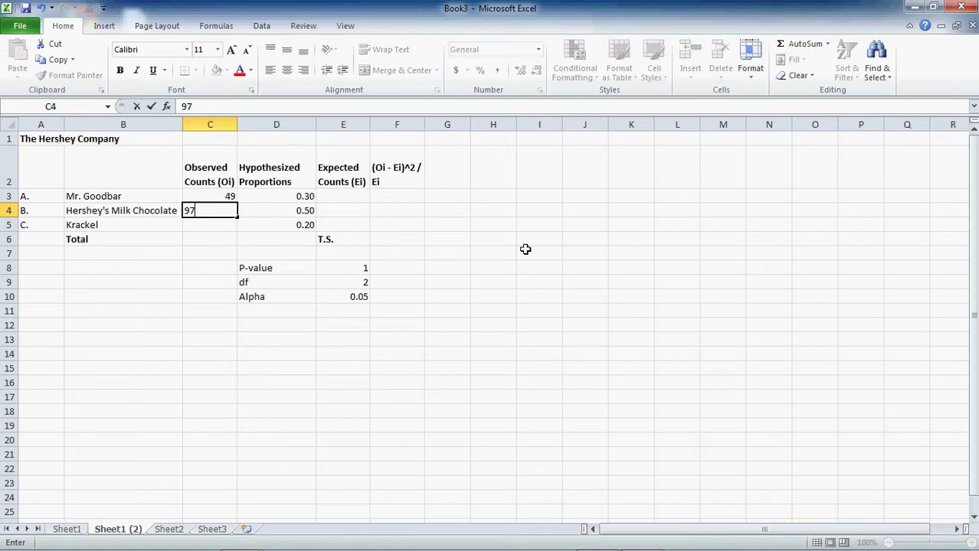
key("Return")
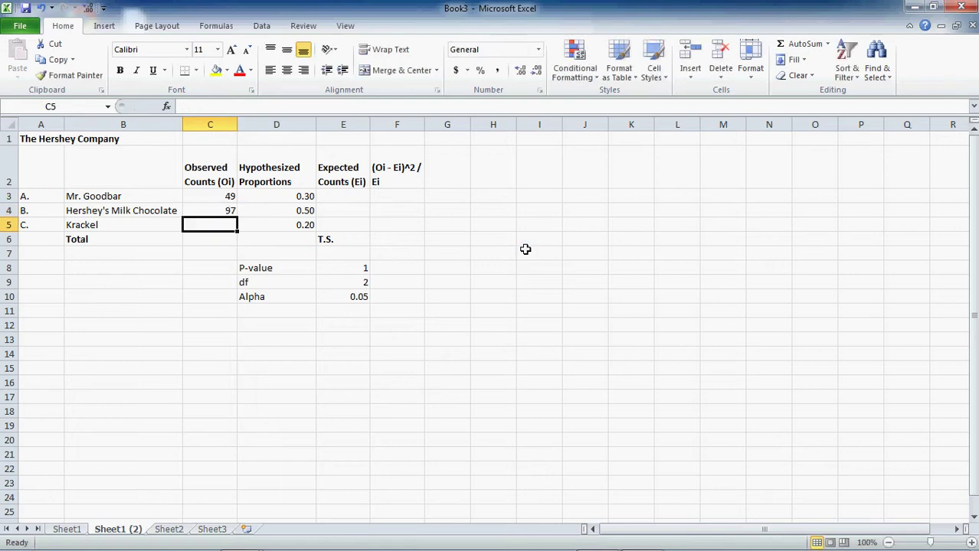
type("54")
key("Return")
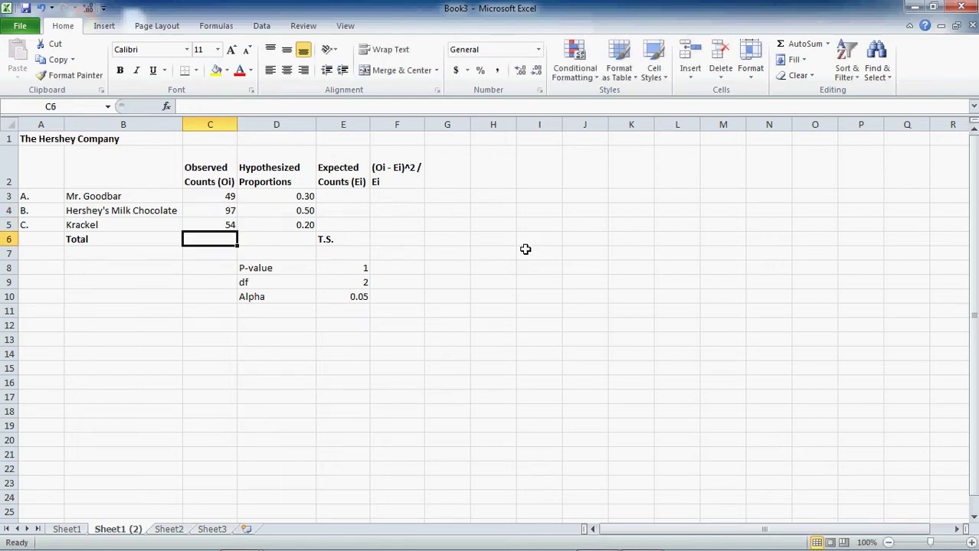
key("alt+equal")
key("Return")
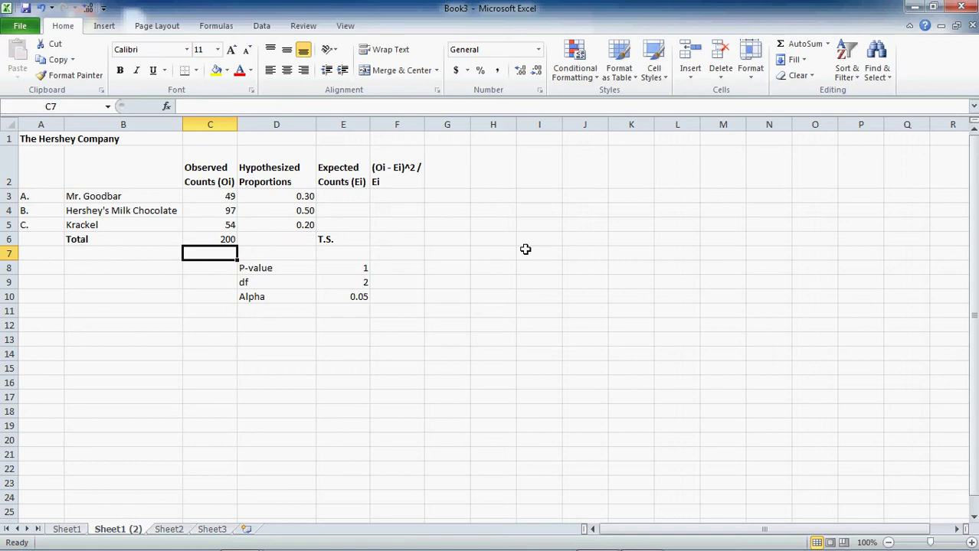
- Add the label n in D11, directly below Alpha
key("Right")
key("Down")
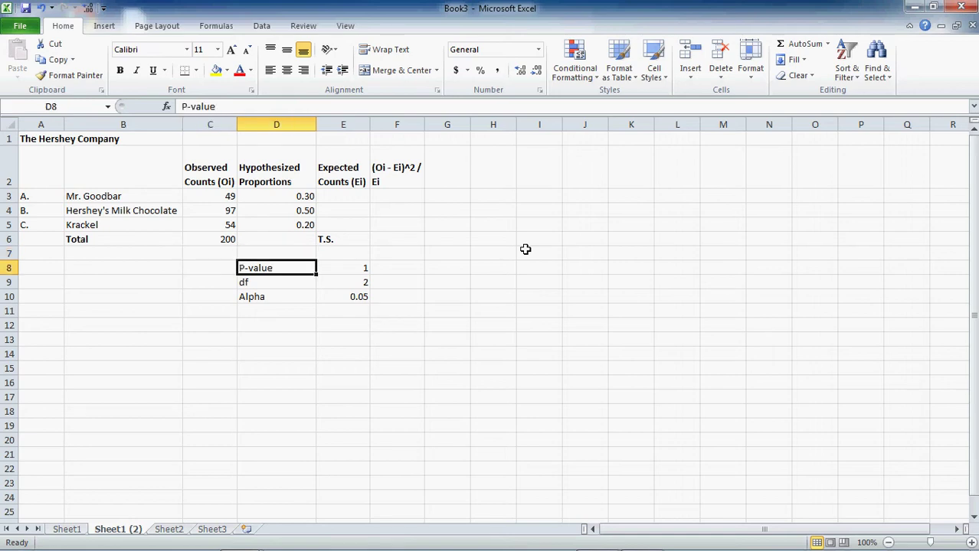
key("shift+Down")
key("shift+Down")
key("shift+Right")
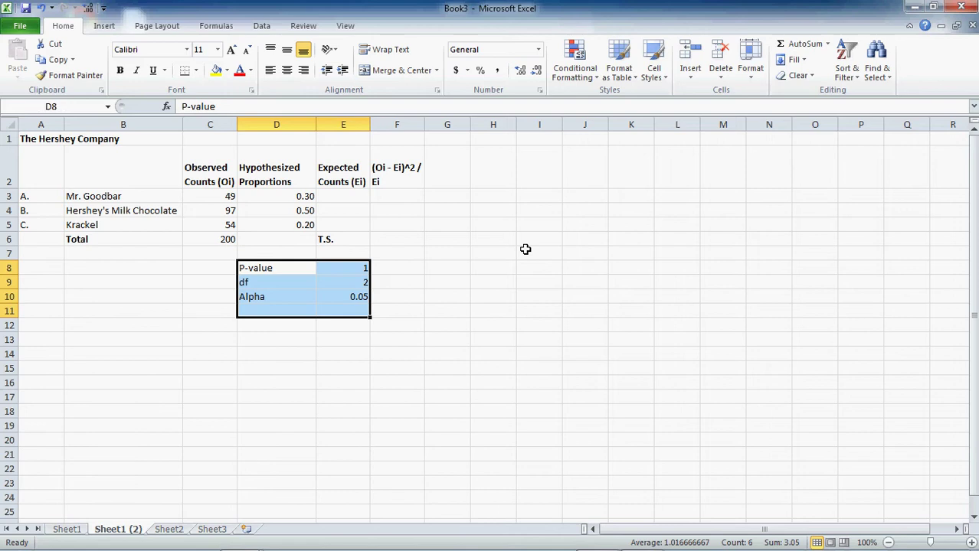
key("Down")
key("Down")
key("Down")
type("n")
key("Right")
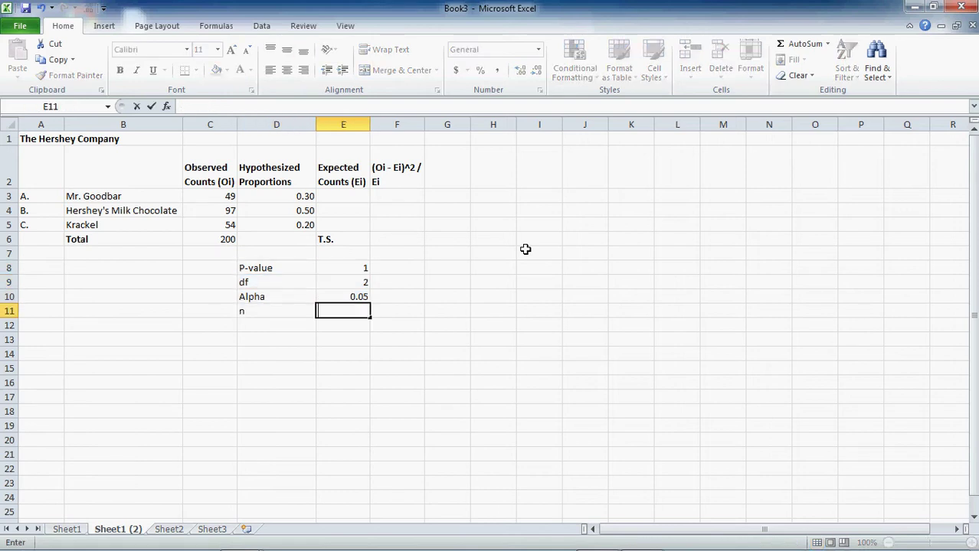
- Link the n value in E11 to the observed counts total in C6
type("=")
key("Left")
key("Left")
key("Up")
key("Up")
key("Up")
key("Up")
key("Up")
key("Return")
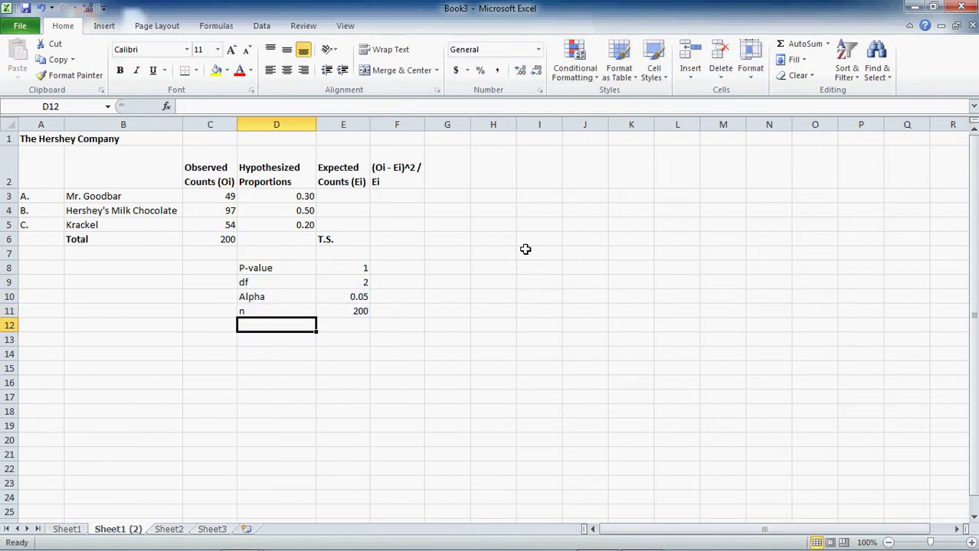
- Calculate Mr. Goodbar's expected count in E3 with the formula =D3*$E$11, using an absolute reference to n
key("Up")
key("Up")
key("Up")
key("Up")
key("Up")
key("Up")
key("Up")
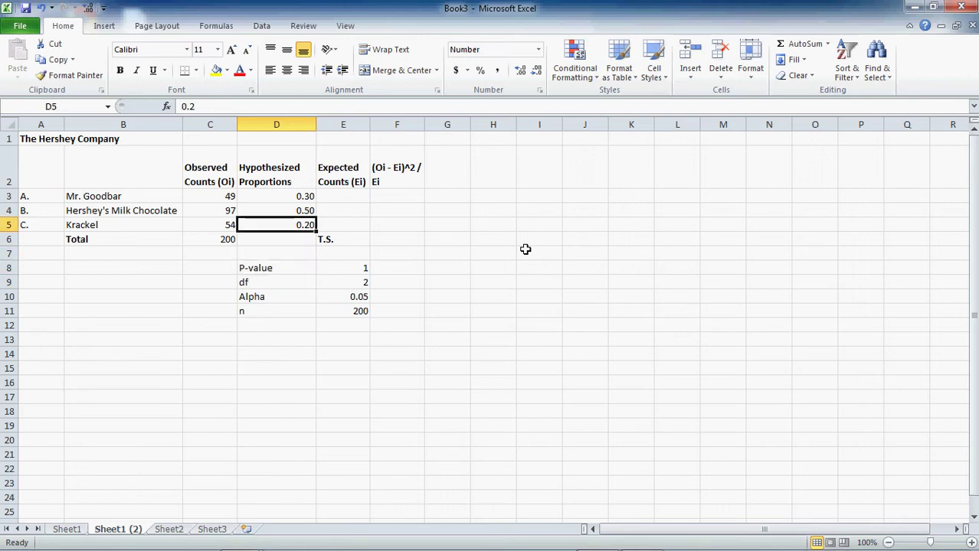
key("Right")
key("Up")
key("Up")
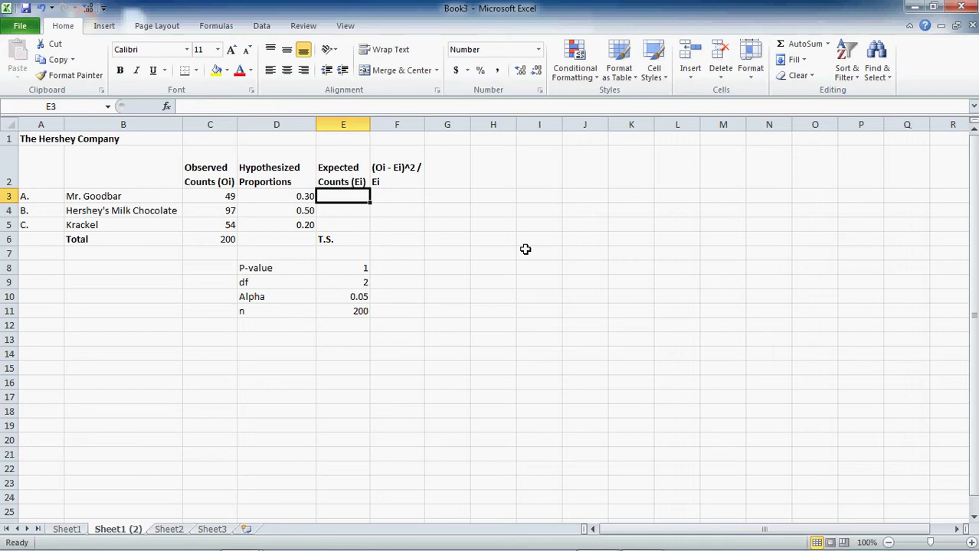
type("=")
key("Left")
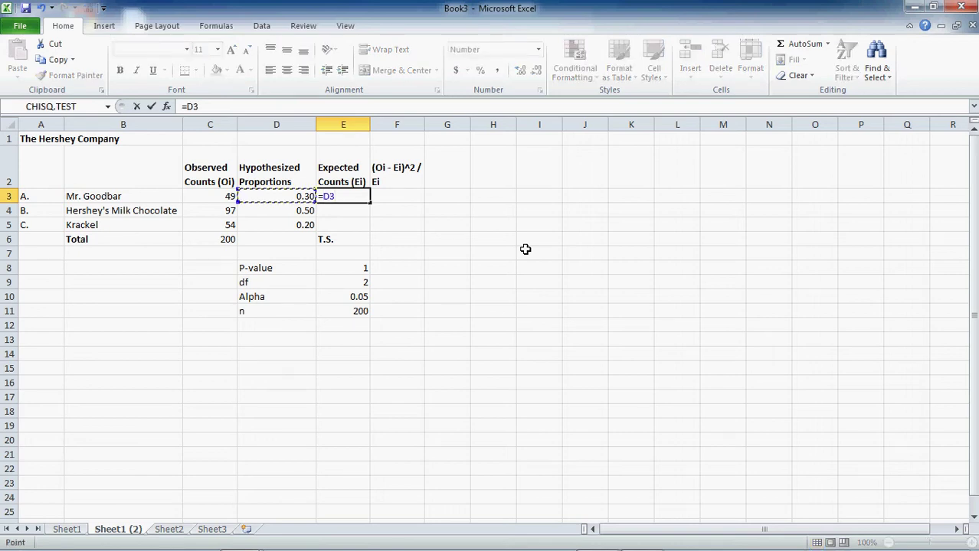
type("*")
key("Down")
key("Down")
key("Down")
key("Down")
key("Down")
key("Down")
key("Down")
key("Down")
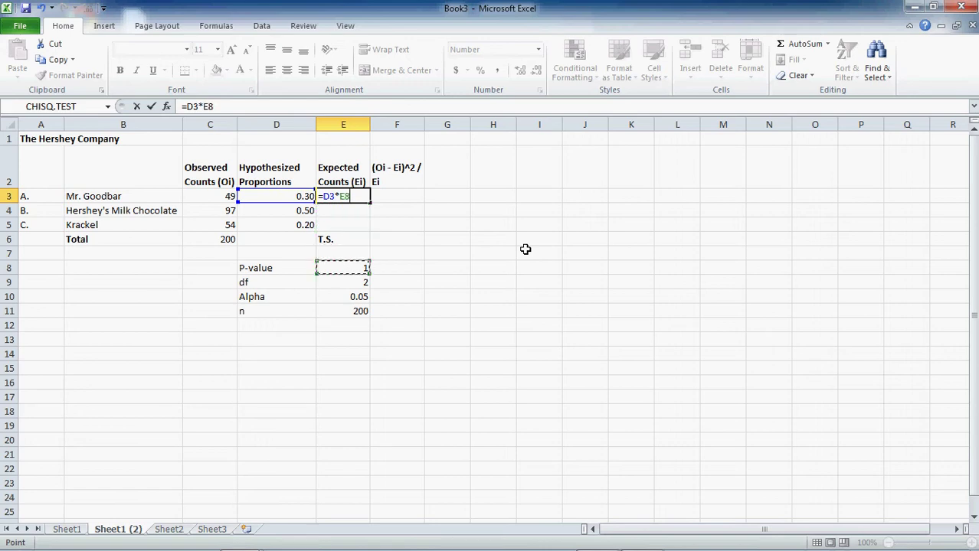
key("F4")
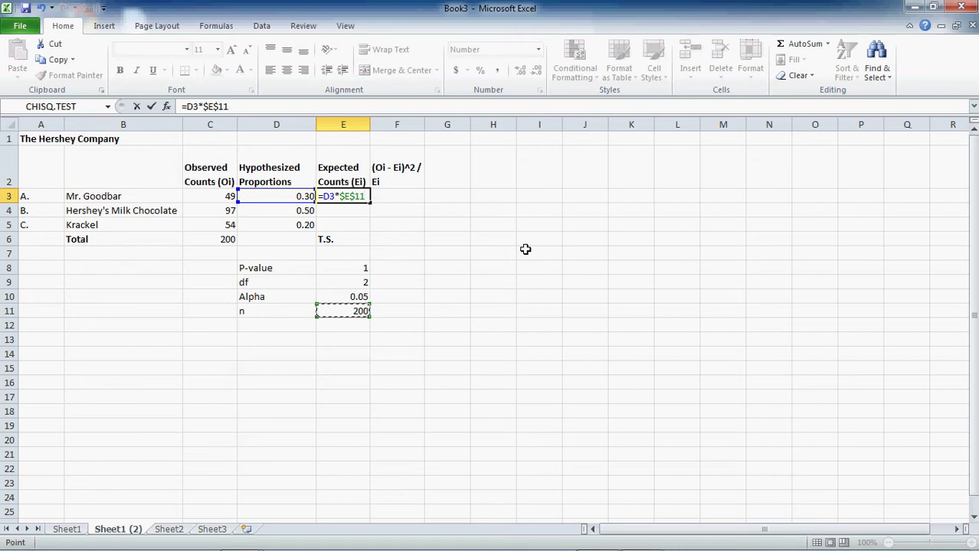
key("ctrl+Return")
- Copy the expected count formula from E3 into E4 and E5
key("ctrl+c")
key("Down")
key("ctrl+v")
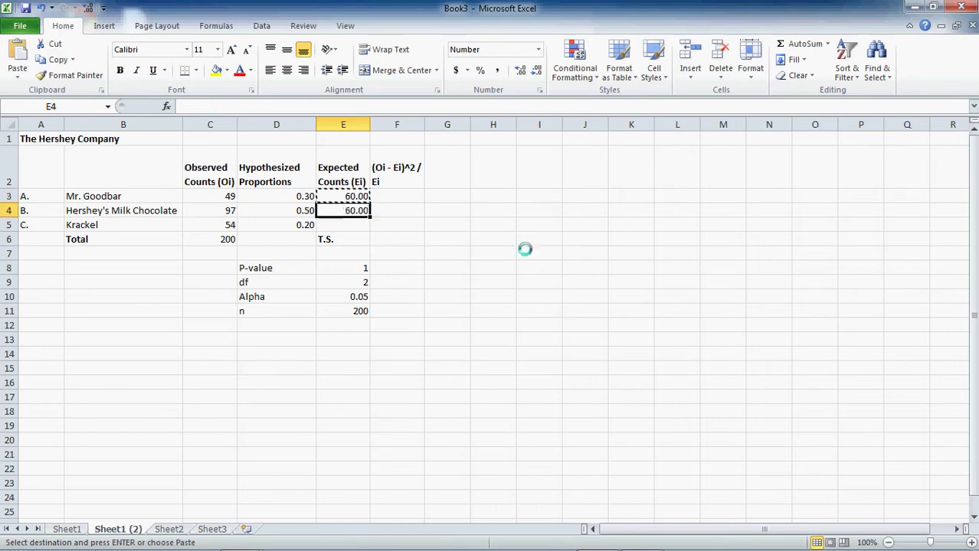
key("Down")
key("ctrl+v")
- Format the expected counts in E3:E5 as numbers with 0 decimal places
key("shift+Up")
key("shift+Up")
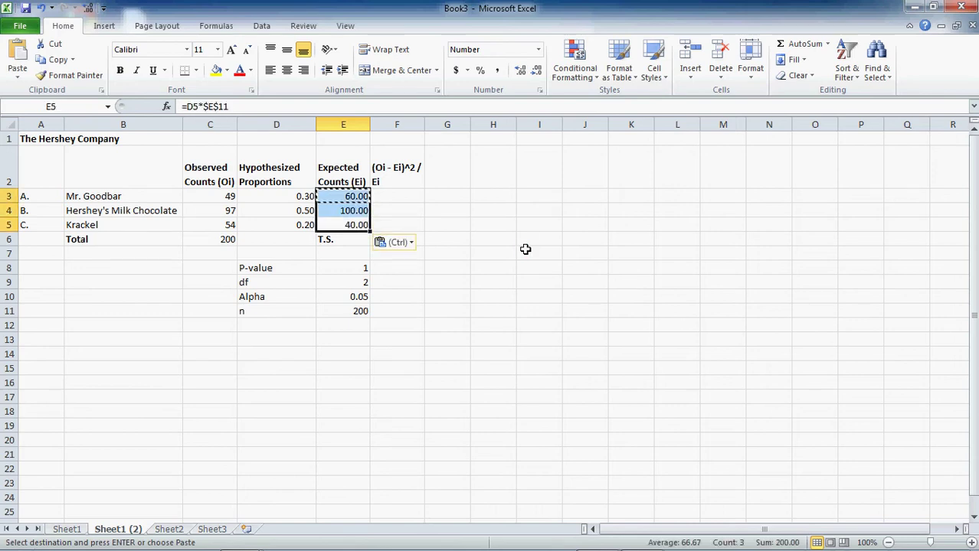
left_click(90, 6)
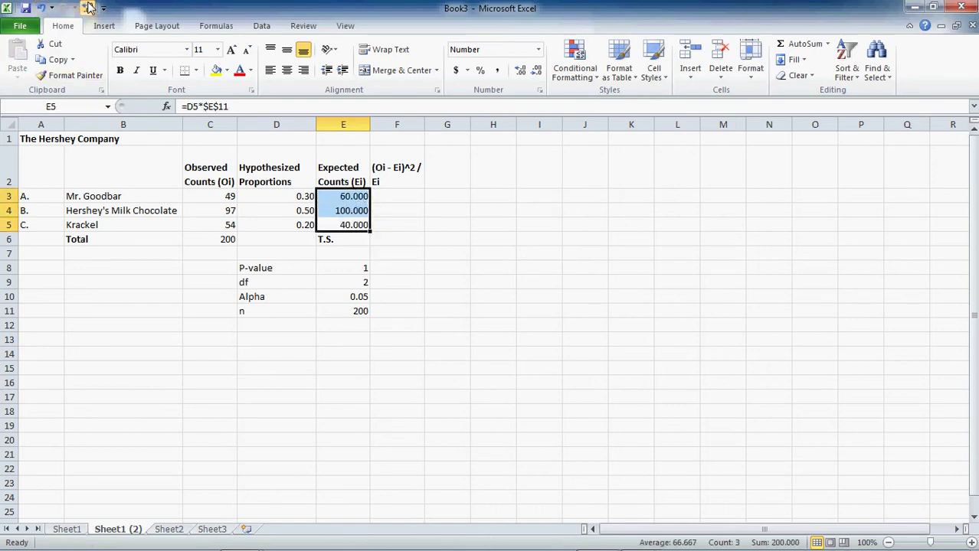
key("ctrl+1")
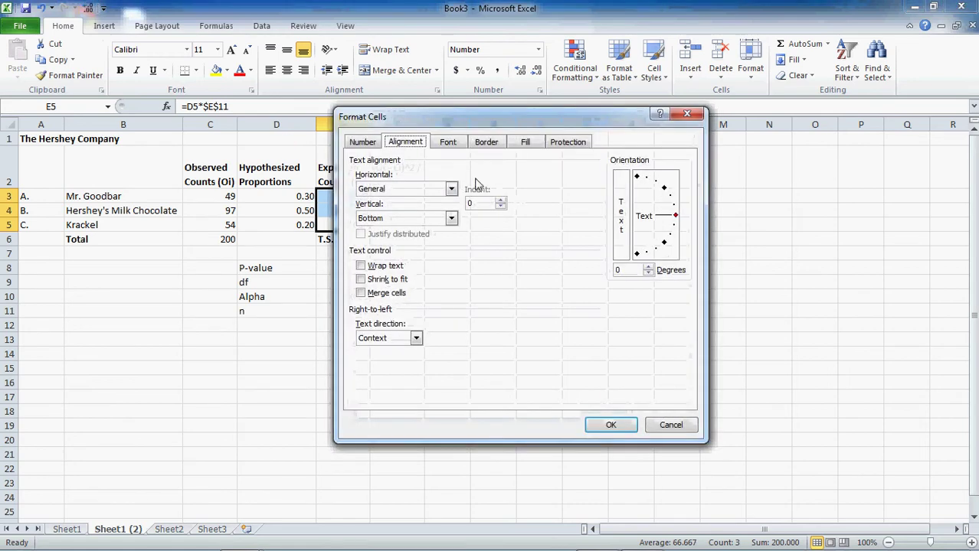
key("Left")
key("Tab")
key("Tab")
type("0")
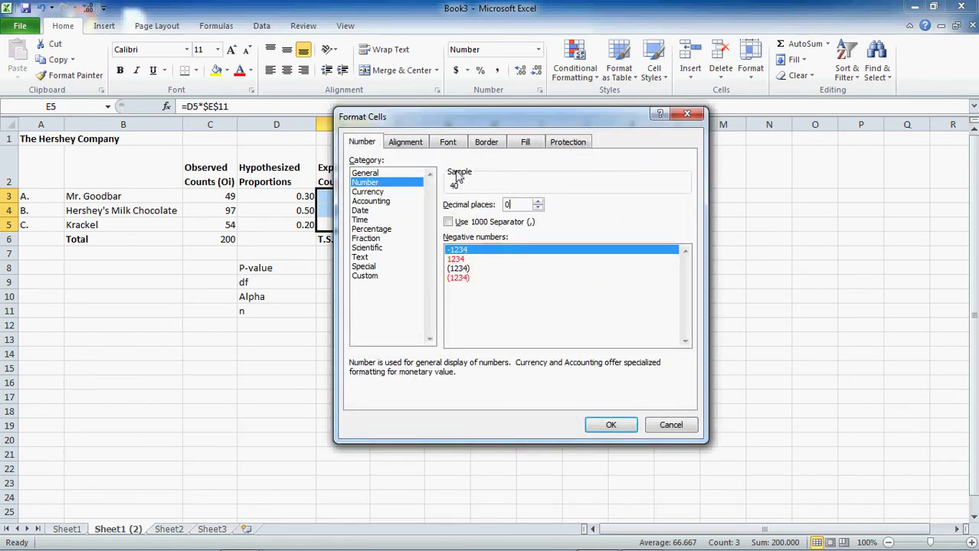
key("Return")
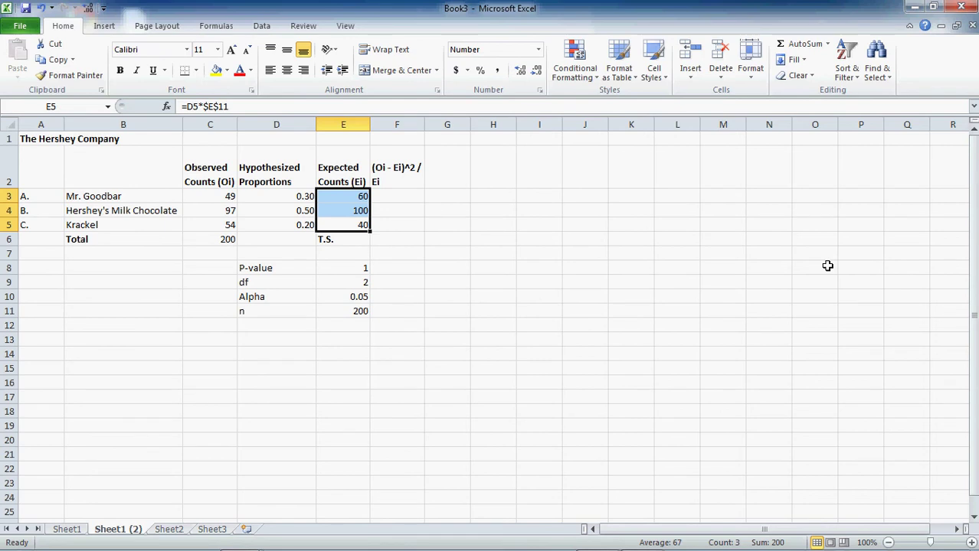
key("Left")
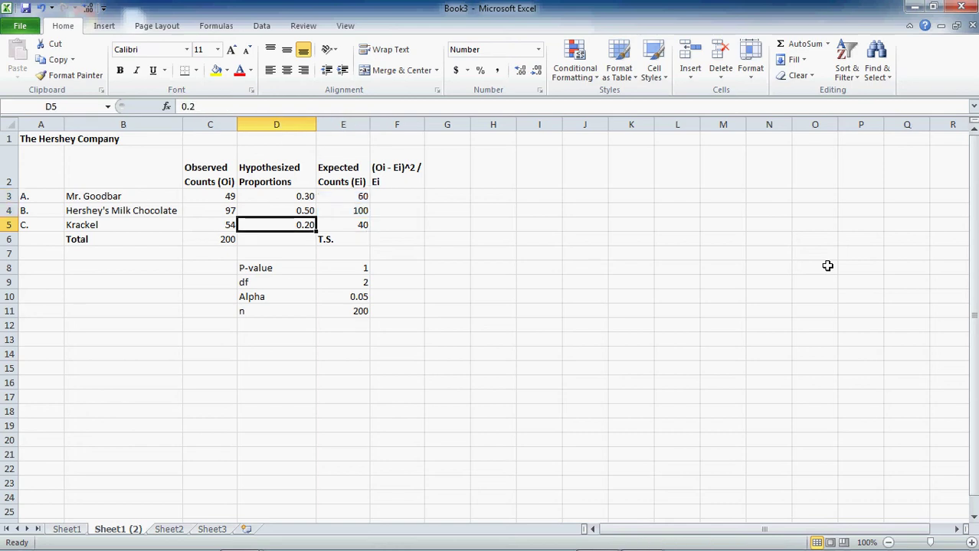
key("Left")
key("Up")
key("Up")
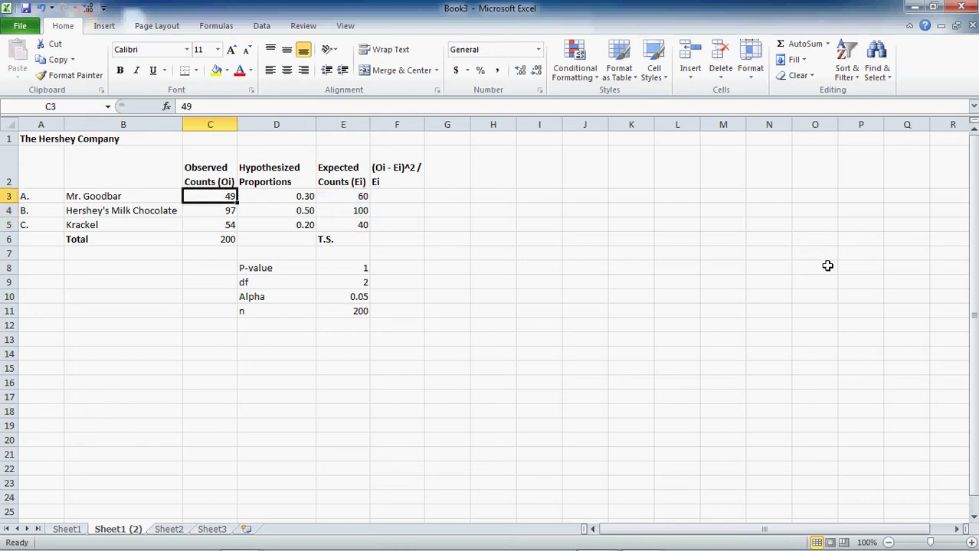
key("Down")
key("Down")
- Calculate Mr. Goodbar's chi-square contribution in F3 with the formula =(C3-E3)^2/E3
key("Right")
key("Right")
key("Right")
key("Up")
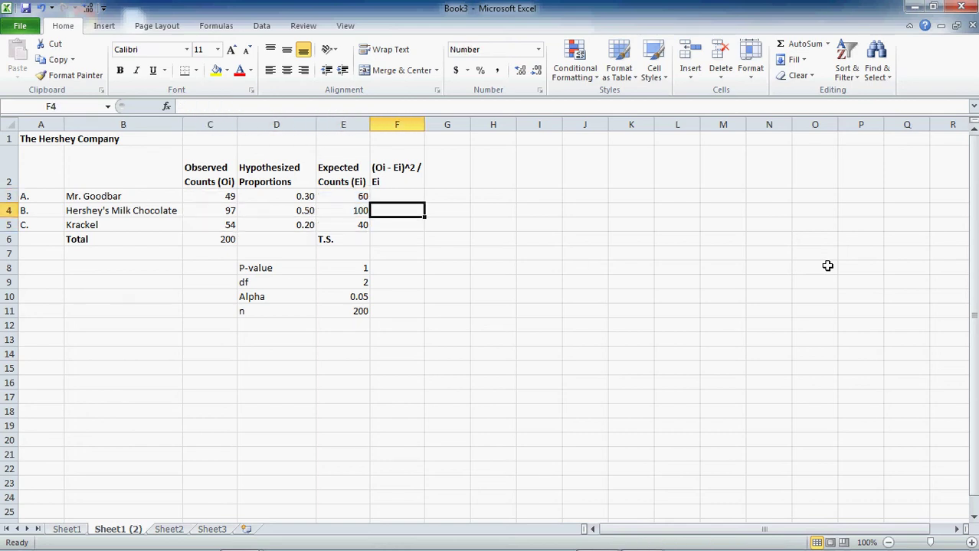
key("Up")
type("=(")
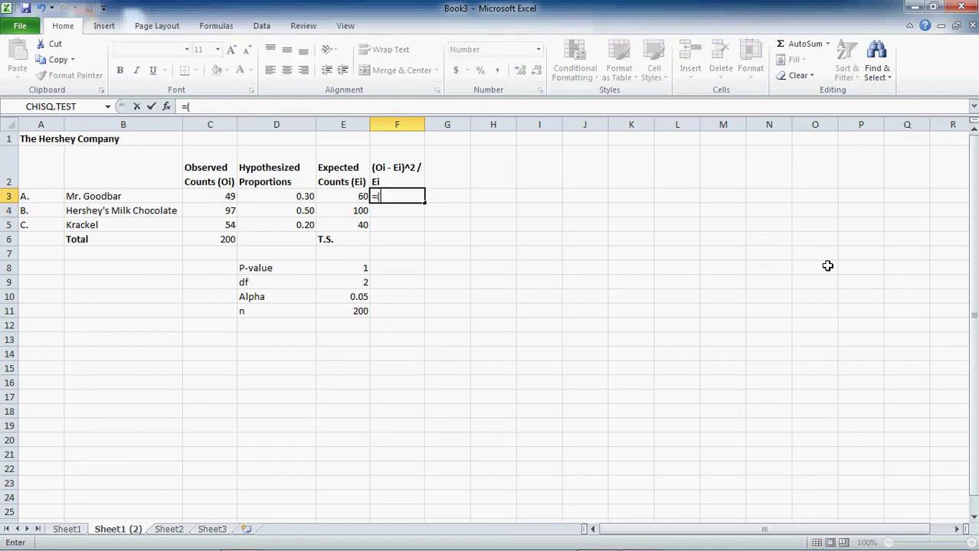
key("Left")
key("Left")
key("Left")
type("-")
key("Left")
type(")^2")
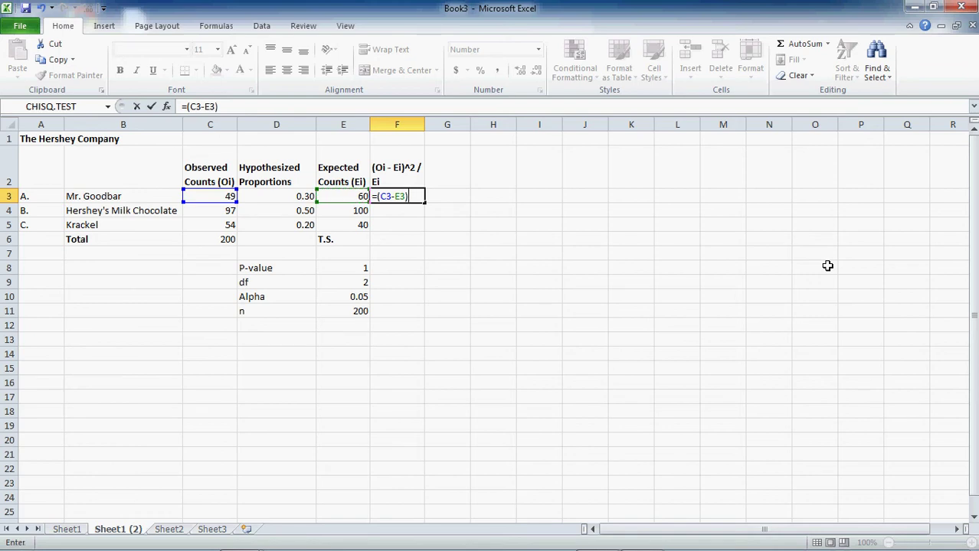
type("/")
key("Left")
key("Return")
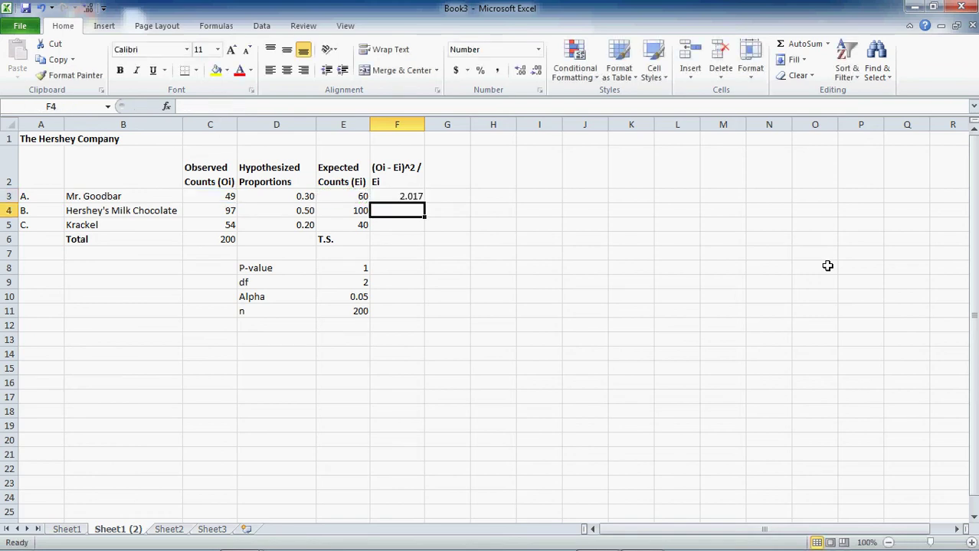
- Copy the chi-square contribution formula from F3 into F4 and F5
key("Up")
key("ctrl+c")
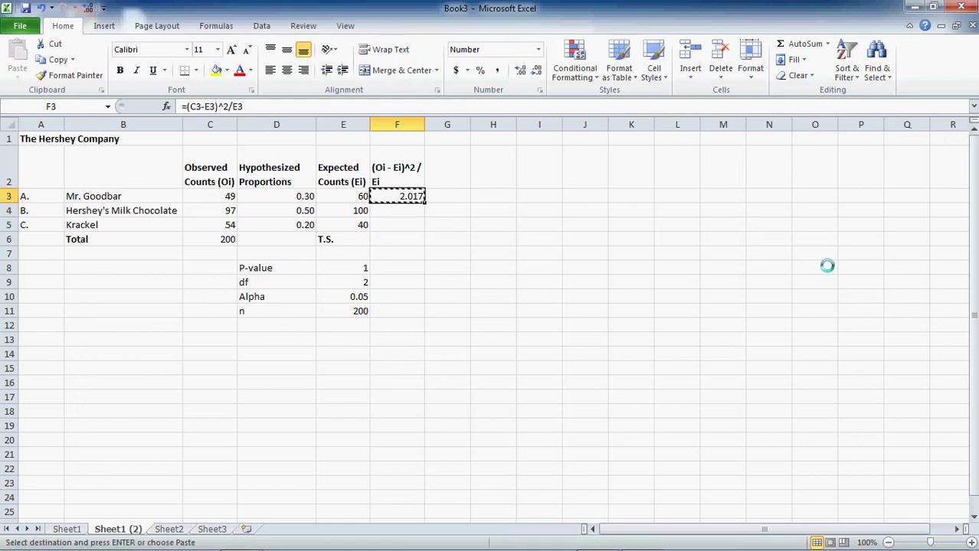
key("Down")
key("ctrl+v")
key("Down")
key("ctrl+v")
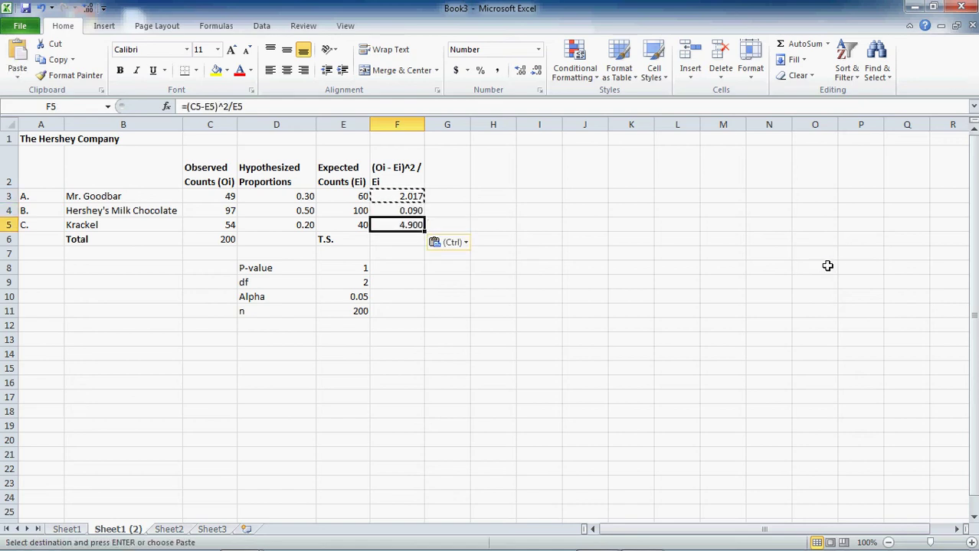
- Total the chi-square contributions in F6 with =SUM(F3:F5) to get the test statistic
key("Down")
key("alt+equal")
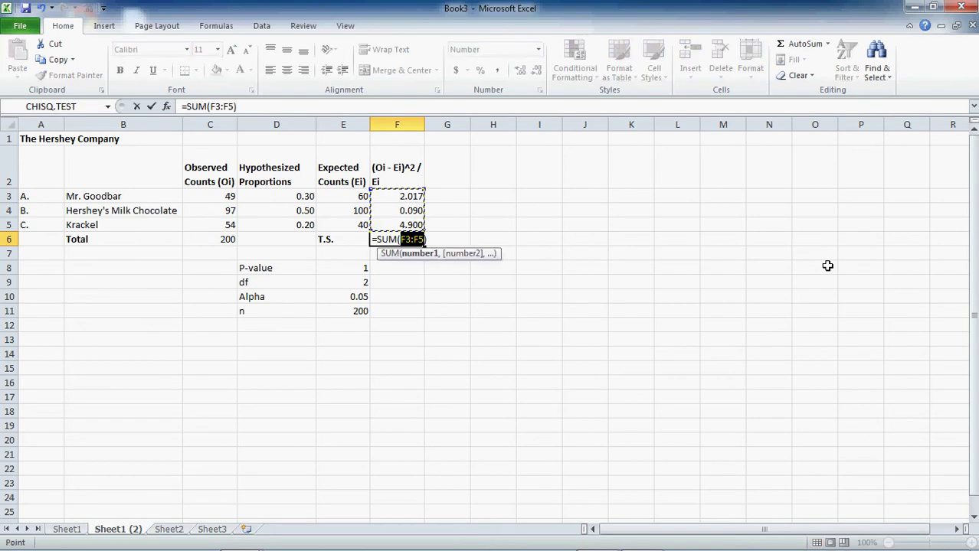
key("Return")
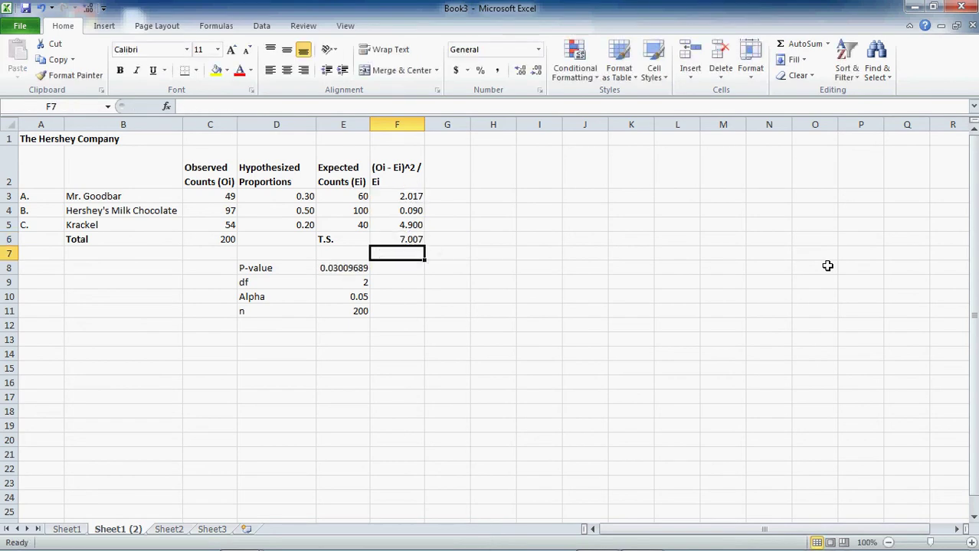
key("Up")
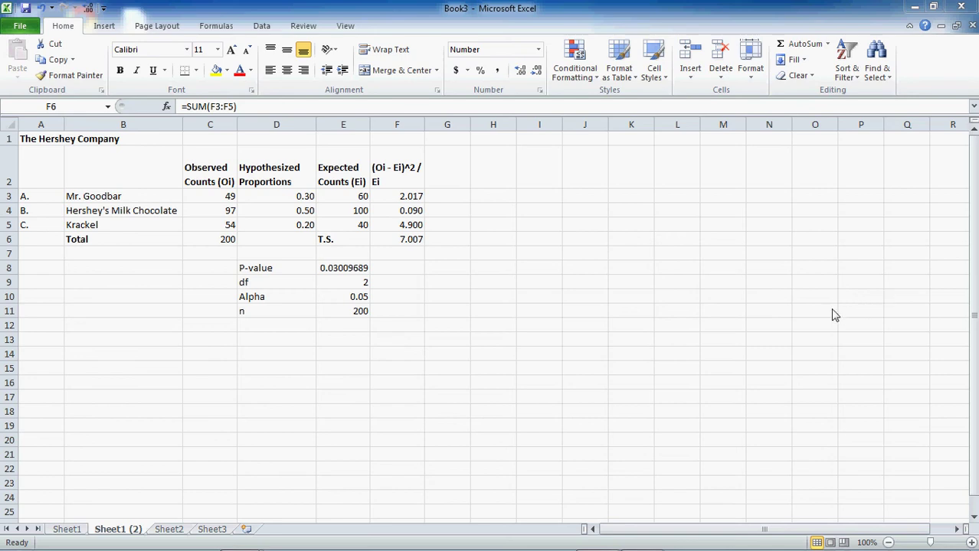
- Review the formulas behind df in E9, n in E11 and the P-value in E8 without changing them
left_click(373, 283)
left_click(366, 283)
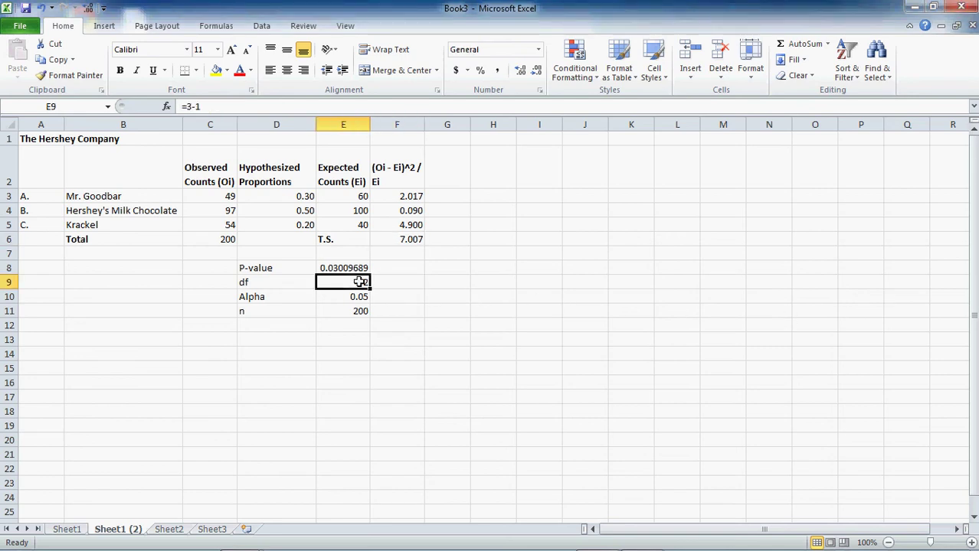
key("F2")
key("Escape")
key("Down")
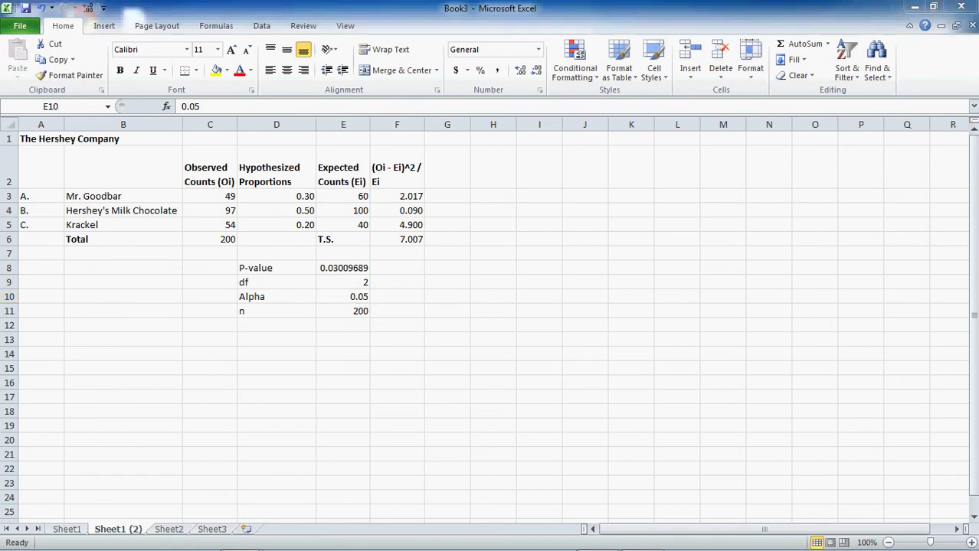
left_click(361, 312)
key("F2")
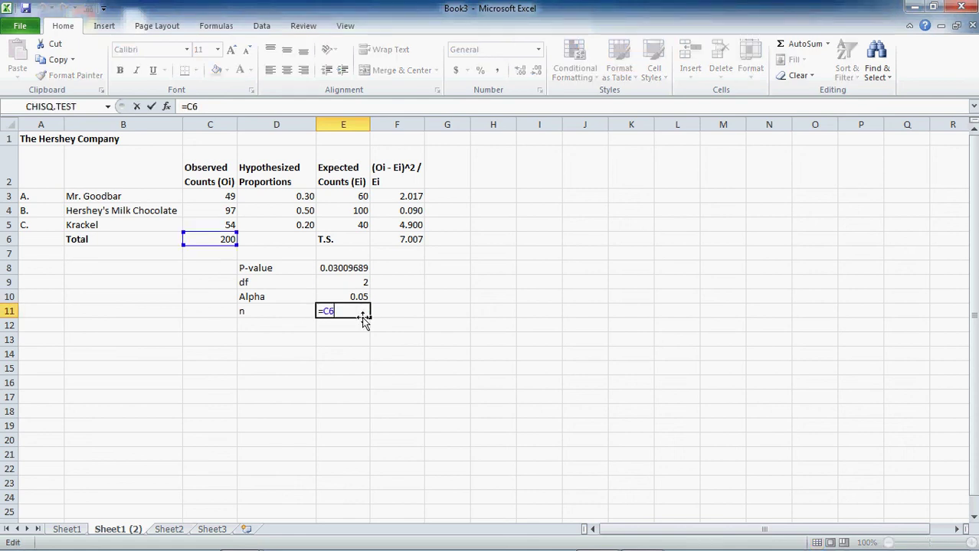
key("Escape")
key("Up")
key("Up")
key("Up")
key("F2")
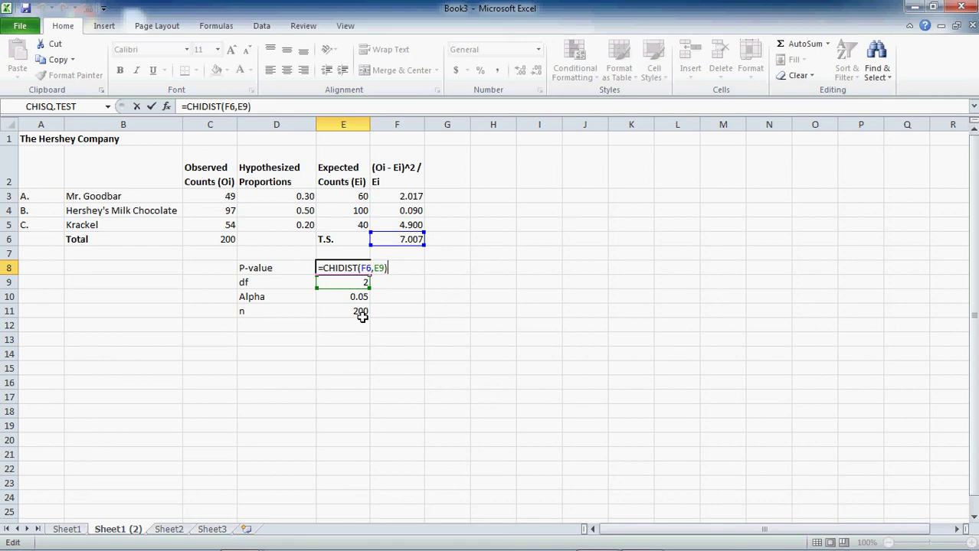
key("Escape")
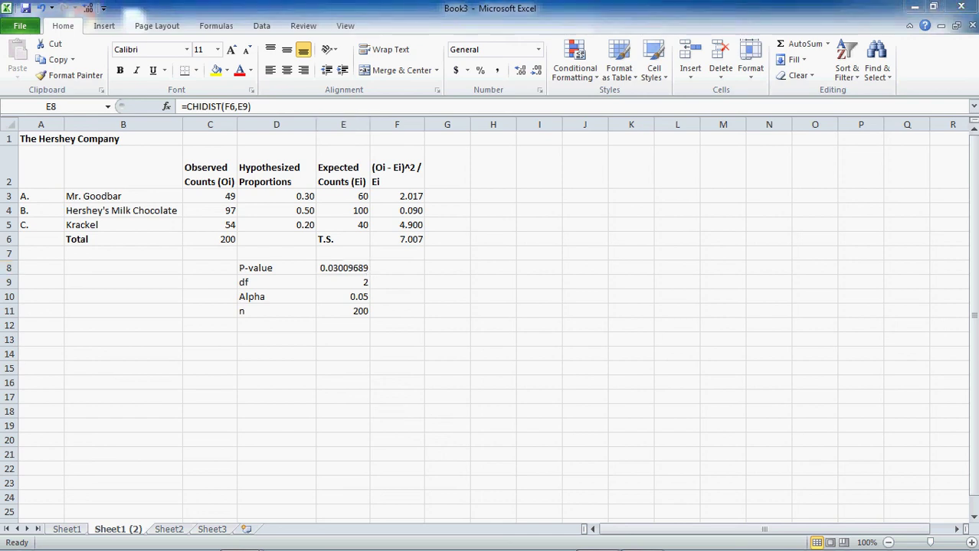
- Format the P-value in E8 as a number with 4 decimal places
key("ctrl+1")
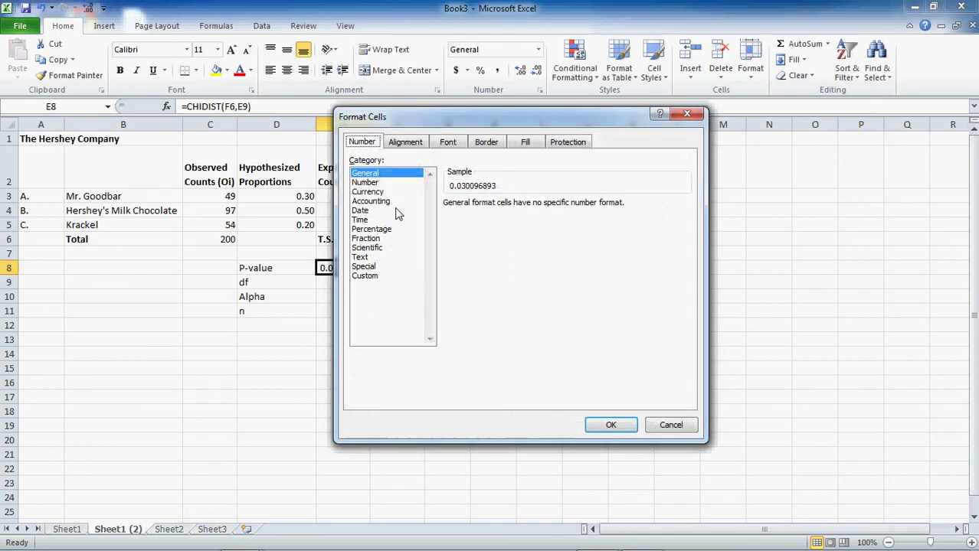
left_click(371, 182)
type("3")
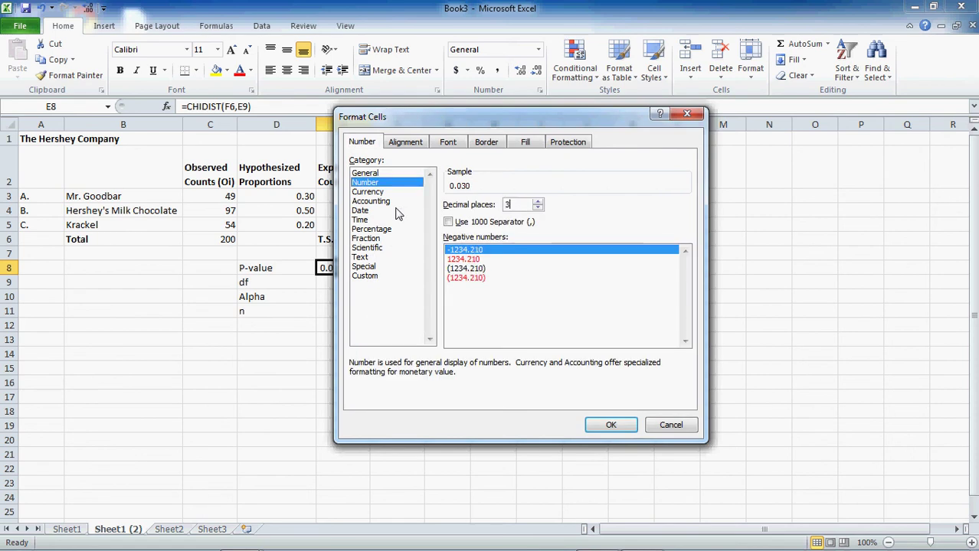
key("BackSpace")
type("4")
key("Return")
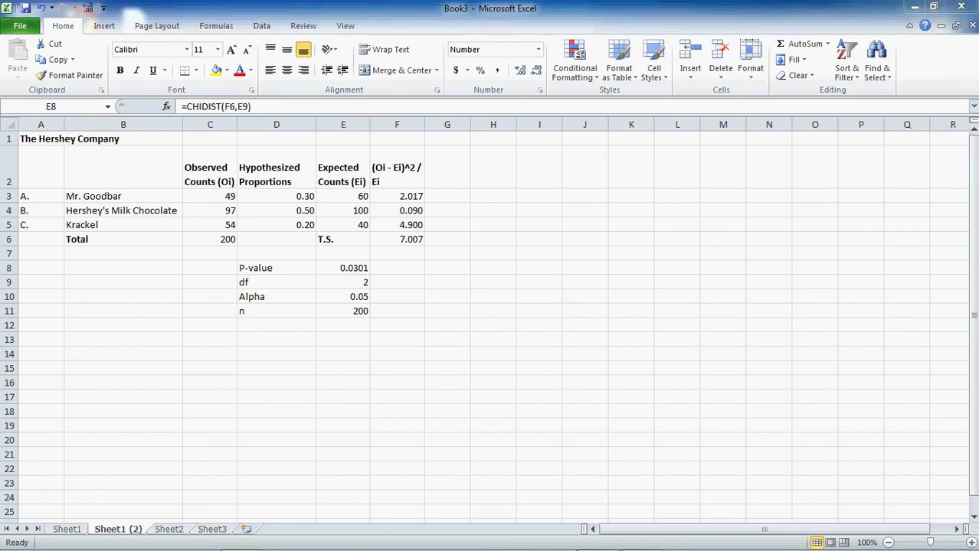
left_click(498, 396)
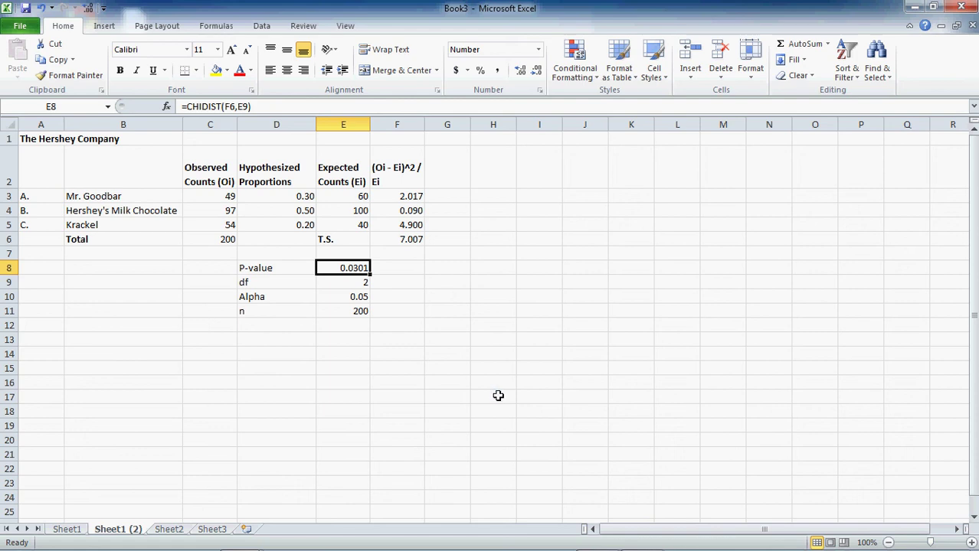